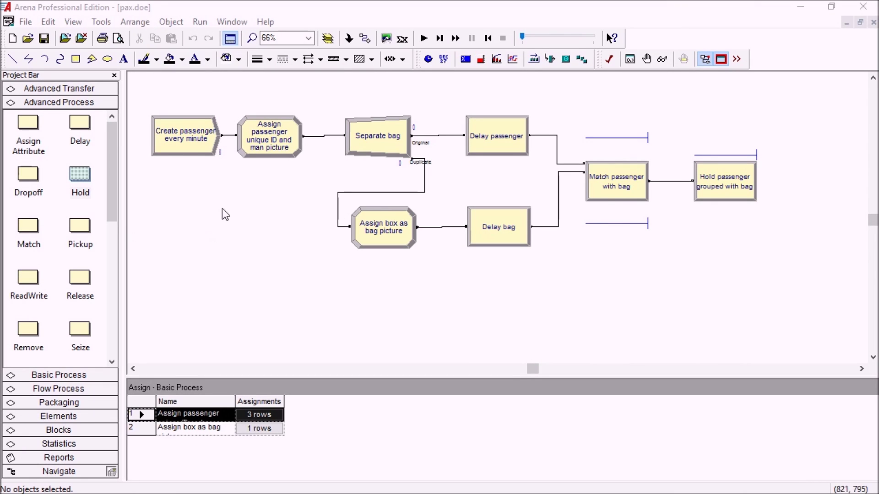
# Review the passenger creation module's a_ID and picture assignments.
pyautogui.click(180, 135)
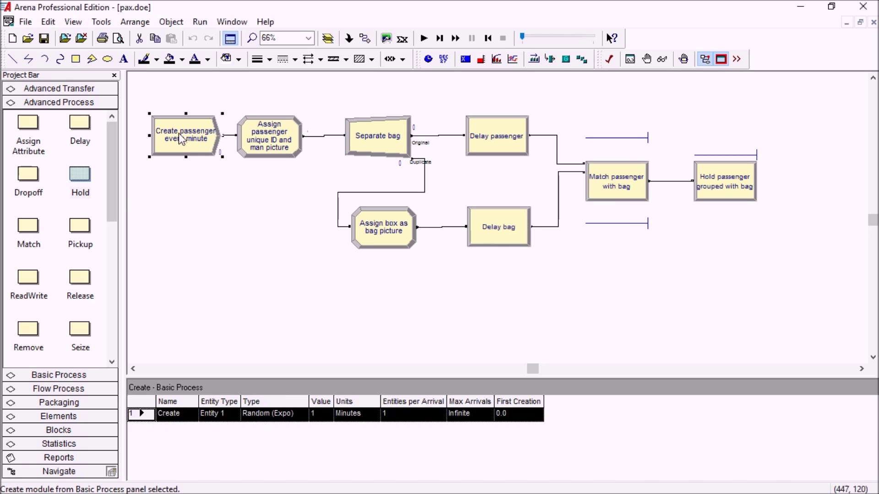
pyautogui.doubleClick(282, 141)
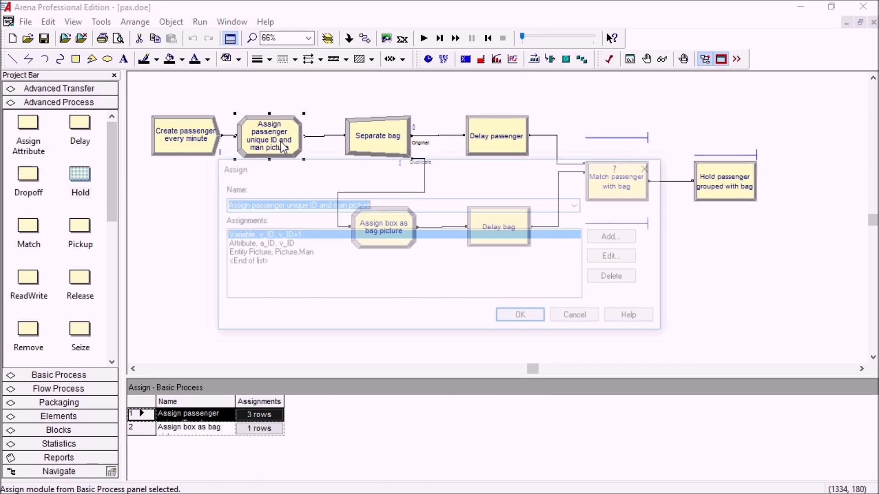
pyautogui.click(267, 245)
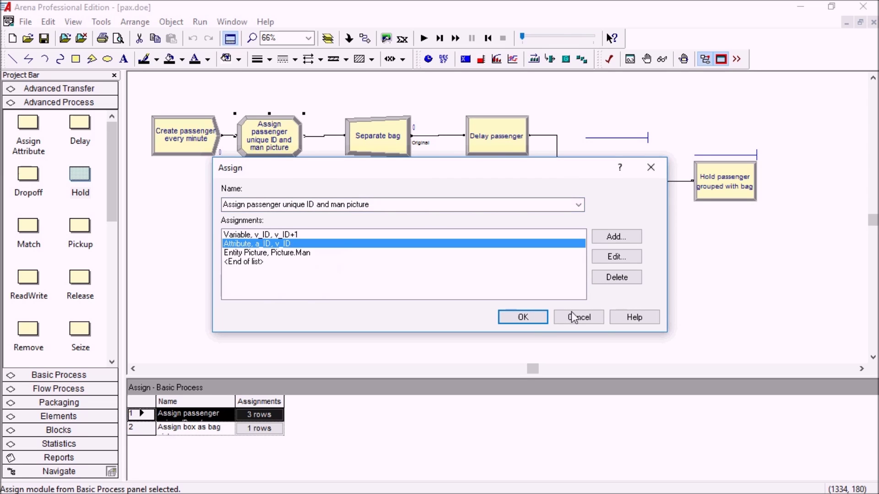
pyautogui.click(535, 319)
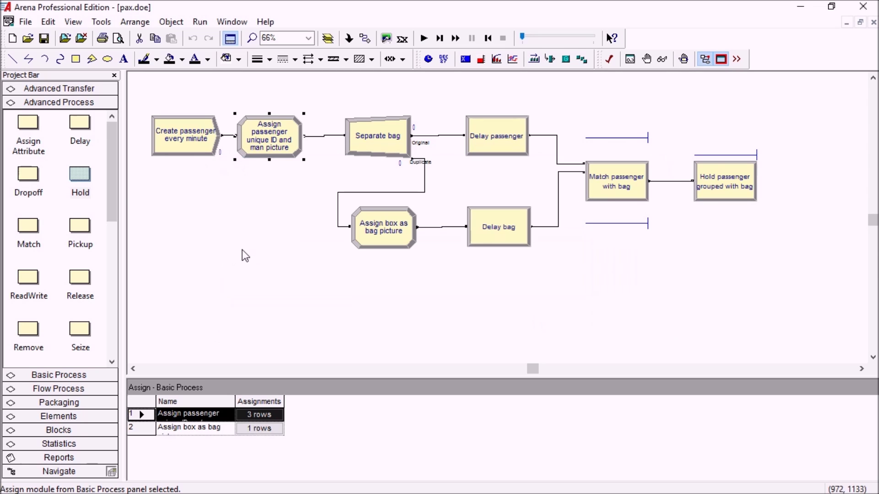
# Review the Separate bag settings and the bag picture assignment.
pyautogui.doubleClick(393, 136)
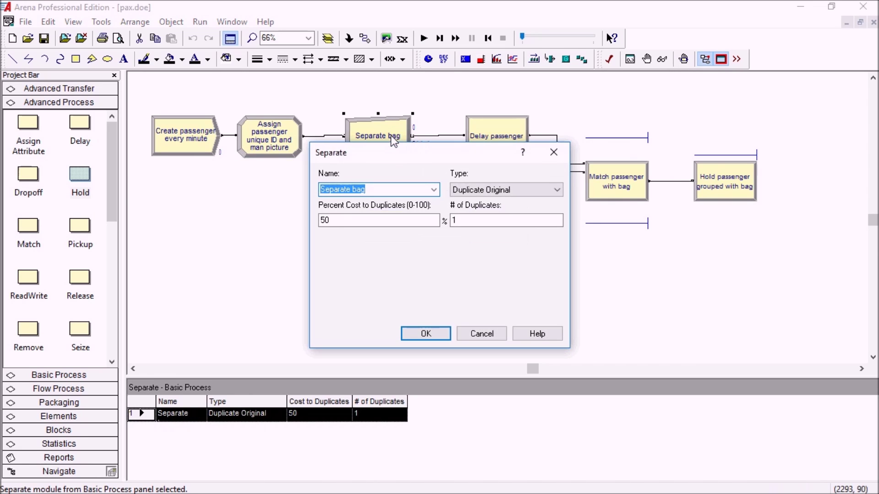
pyautogui.click(438, 334)
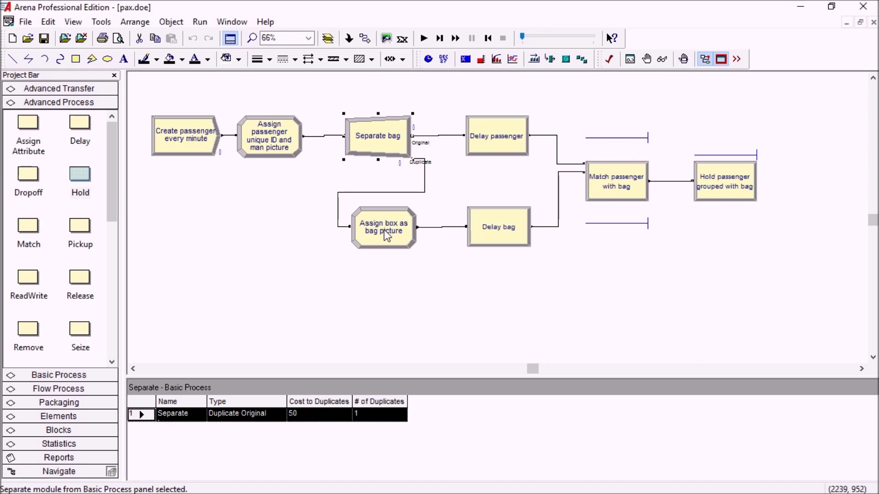
pyautogui.doubleClick(384, 229)
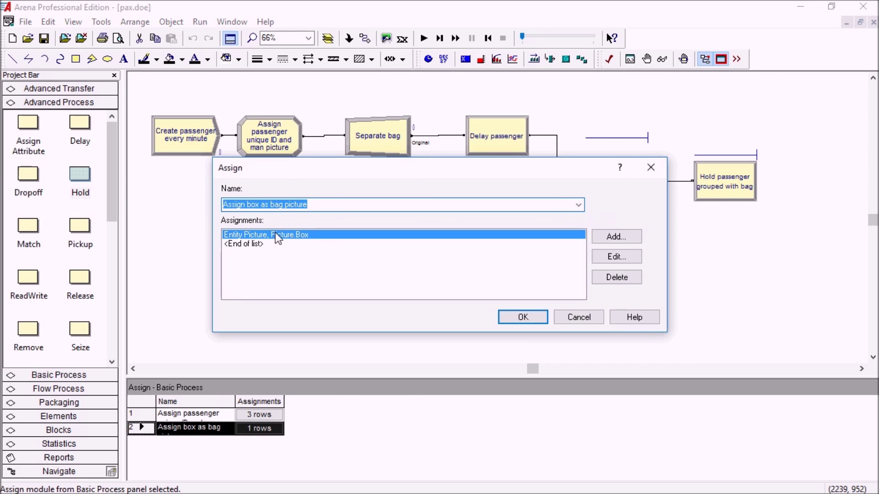
pyautogui.click(538, 317)
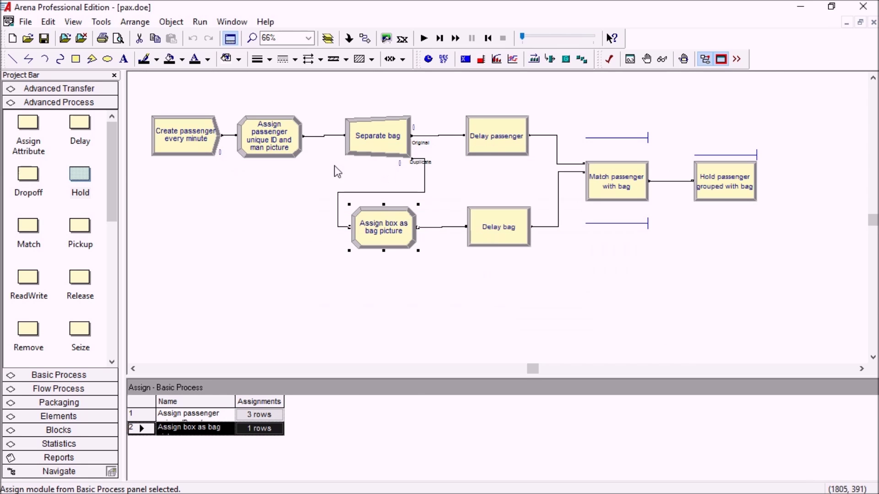
# Check the passenger delay and bag delay settings, leaving them unchanged.
pyautogui.doubleClick(493, 138)
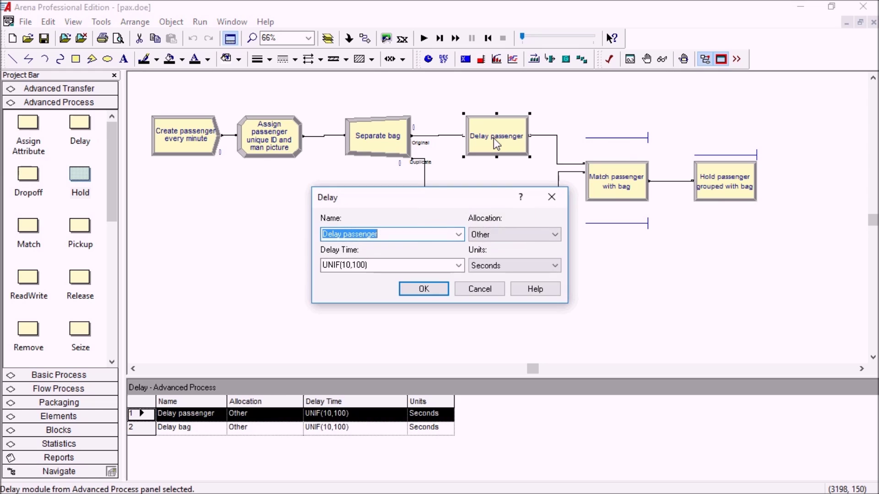
pyautogui.click(423, 289)
pyautogui.doubleClick(498, 229)
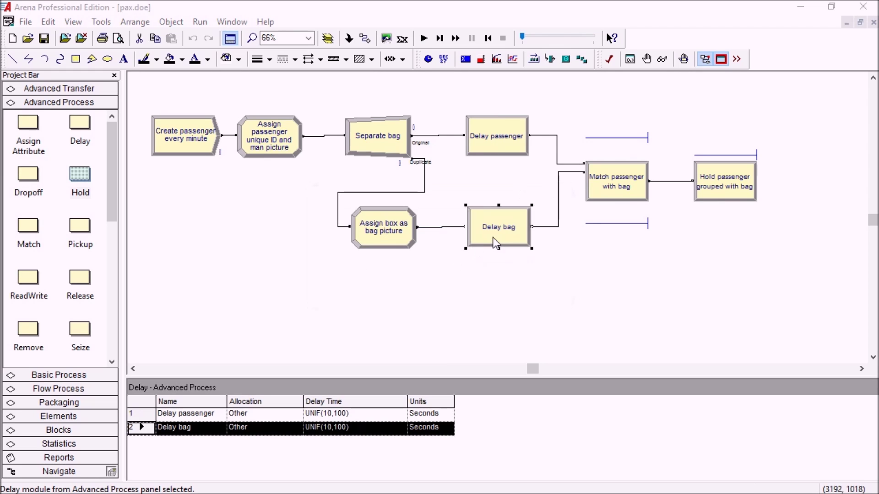
pyautogui.click(424, 292)
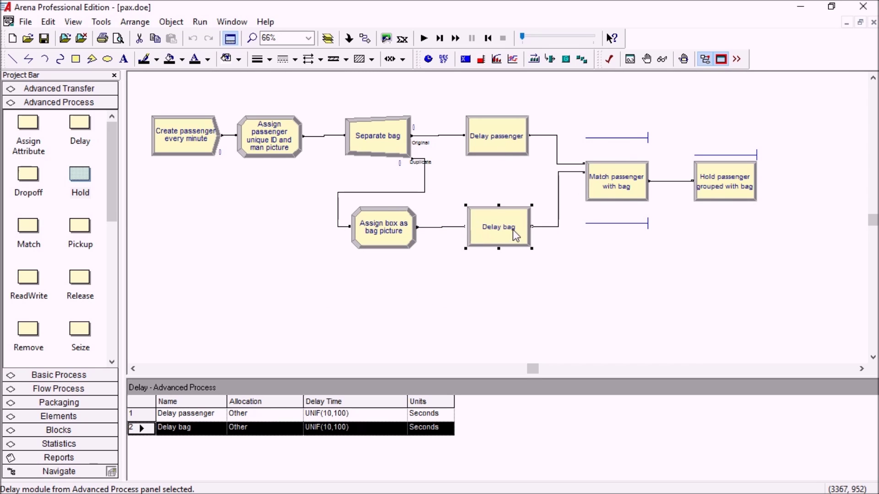
# Set Match passenger with bag to a Permanent Batch on a_ID, and check the Infinite Hold.
pyautogui.doubleClick(616, 183)
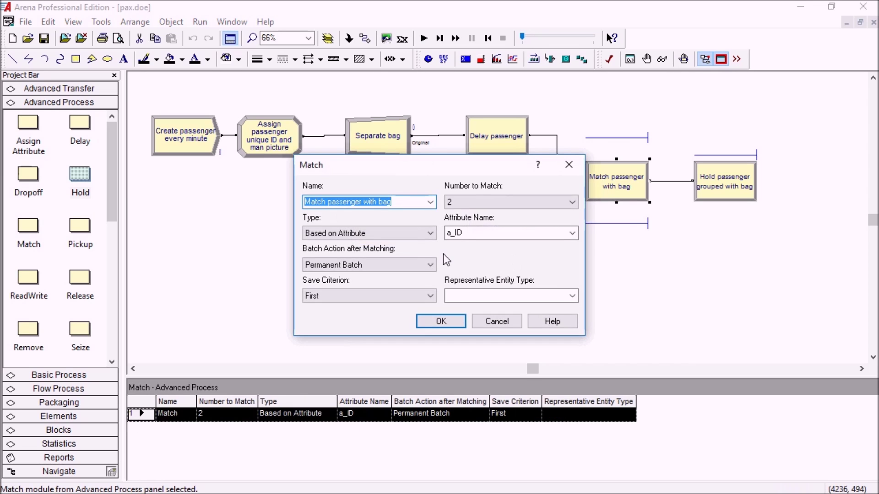
pyautogui.press('Tab')
pyautogui.press('Tab')
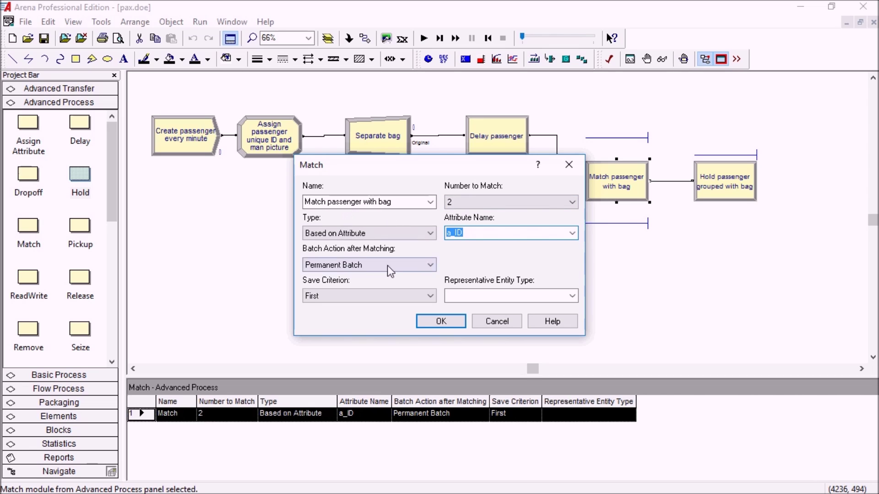
pyautogui.click(430, 267)
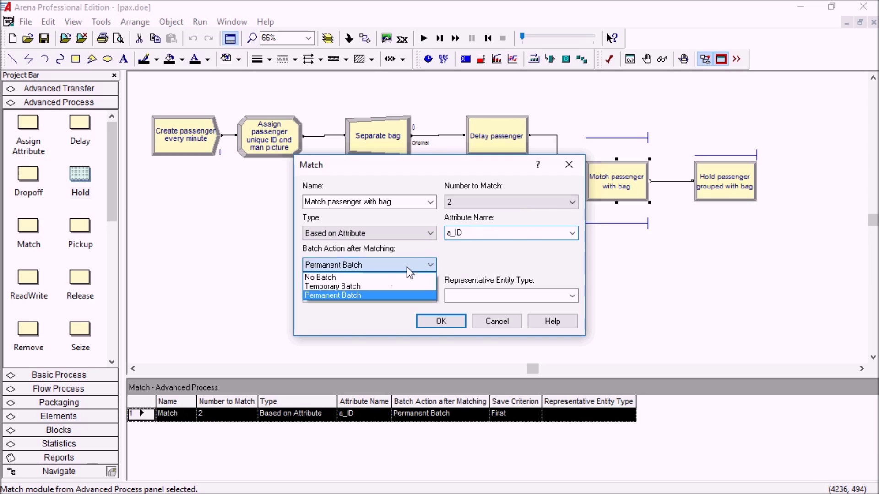
pyautogui.click(354, 295)
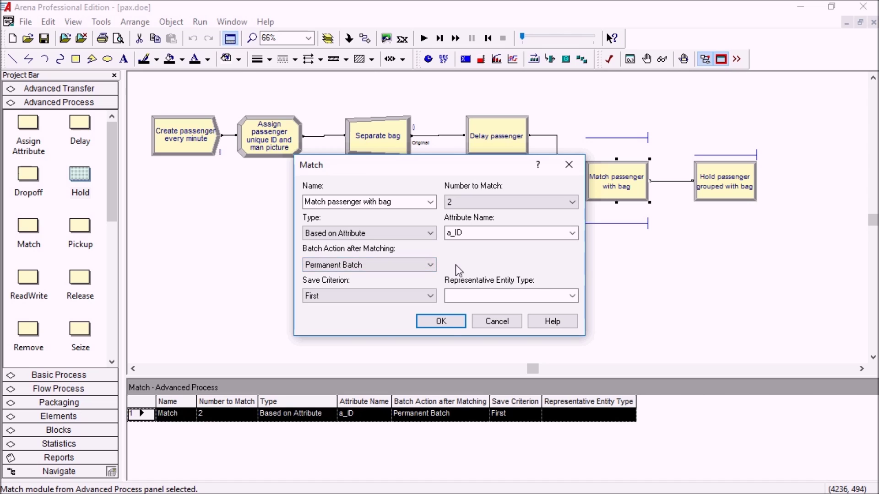
pyautogui.click(447, 321)
pyautogui.doubleClick(740, 183)
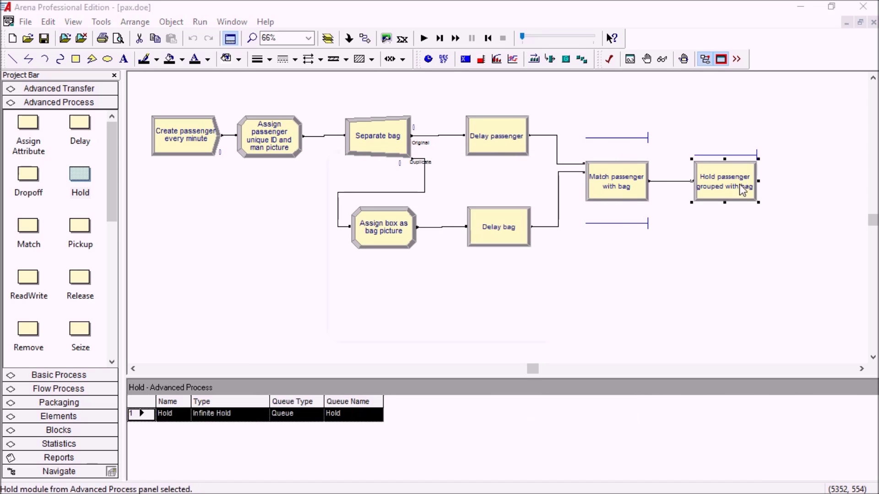
pyautogui.click(403, 320)
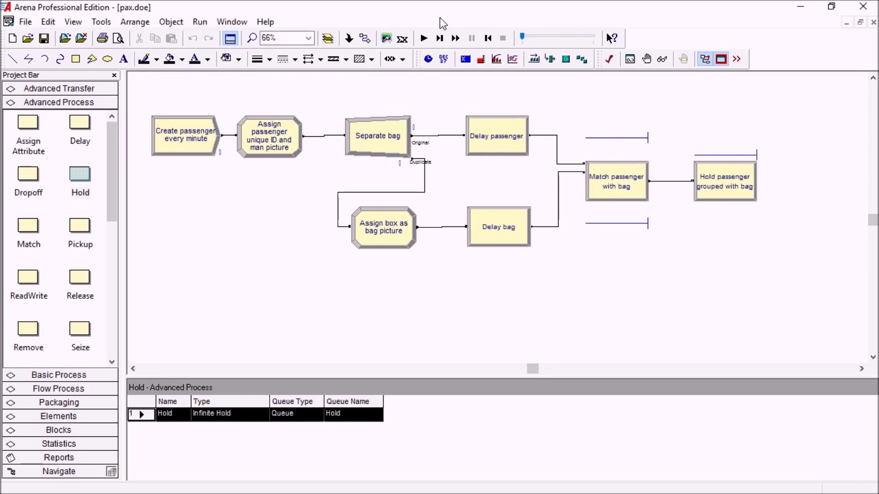
# Step the run until bags queue at Match, then inspect a waiting bag.
pyautogui.press('F10')
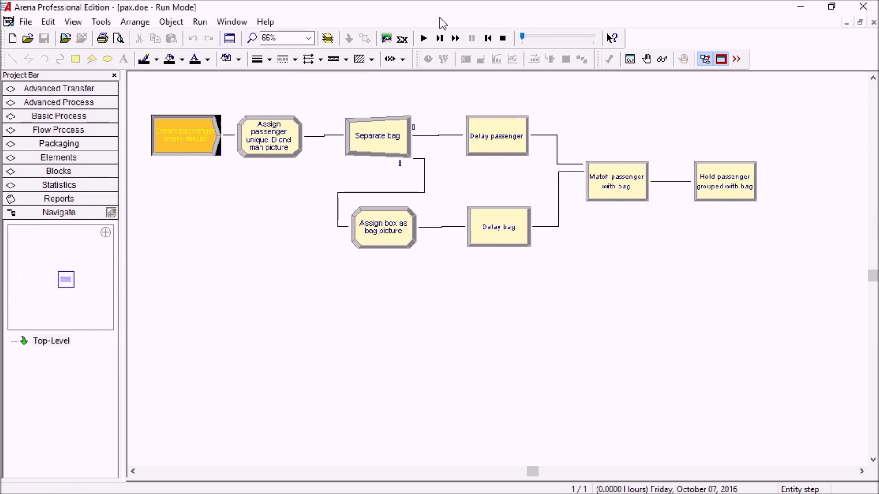
pyautogui.press('F10')
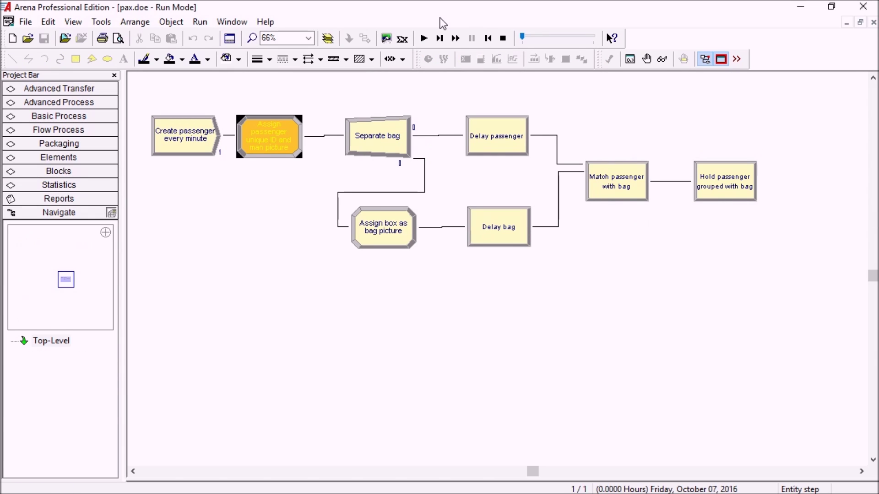
pyautogui.press('F10')
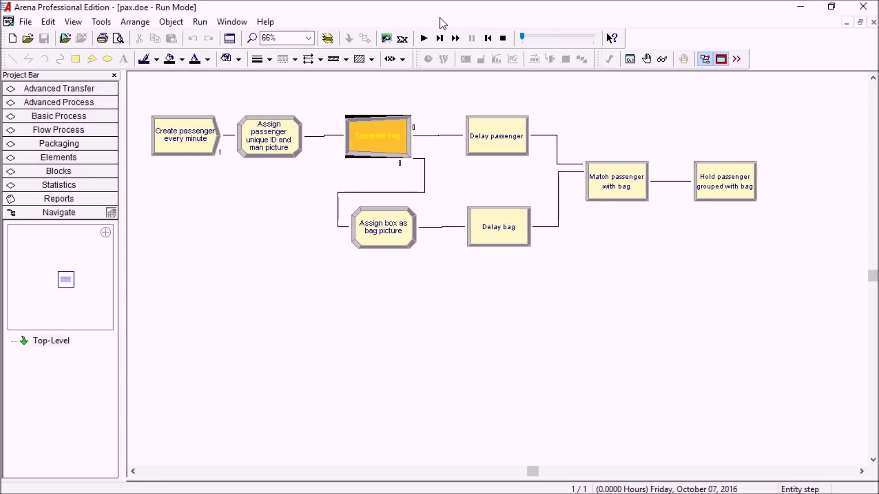
pyautogui.press('F10')
pyautogui.press('F10')
pyautogui.press('F10')
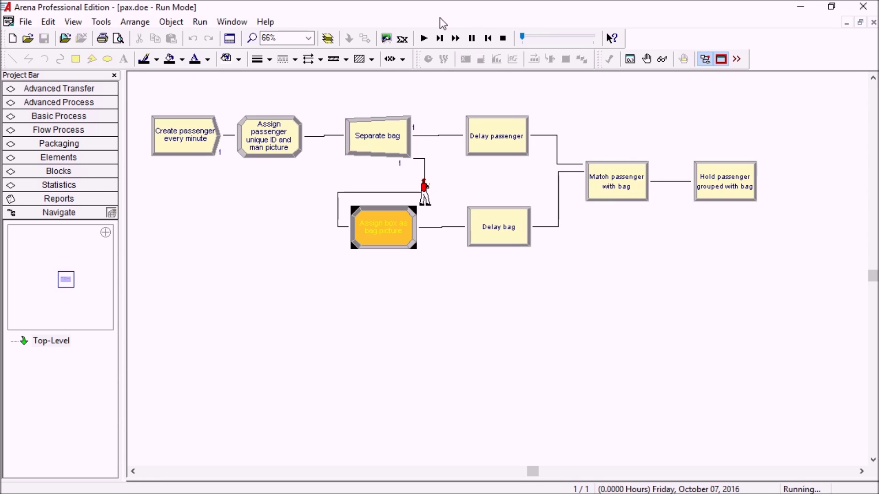
pyautogui.press('F10')
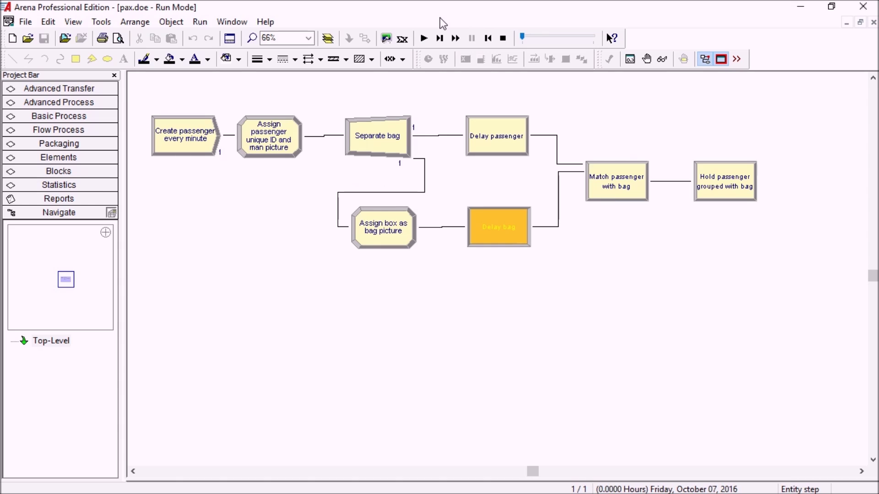
pyautogui.press('F10')
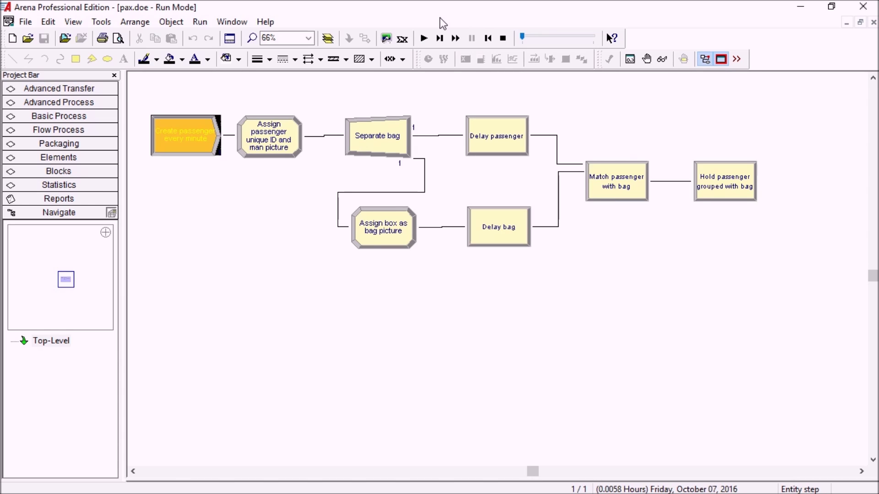
pyautogui.press('F10')
pyautogui.press('F10')
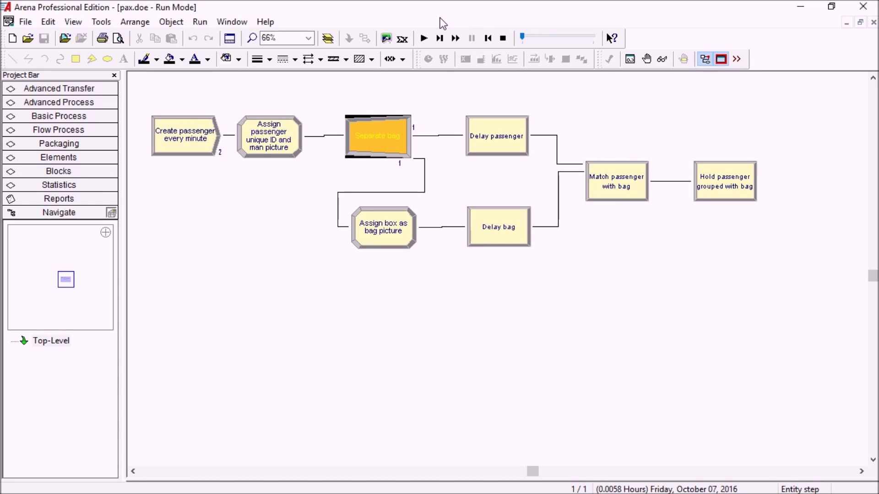
pyautogui.press('F10')
pyautogui.press('F10')
pyautogui.press('F10')
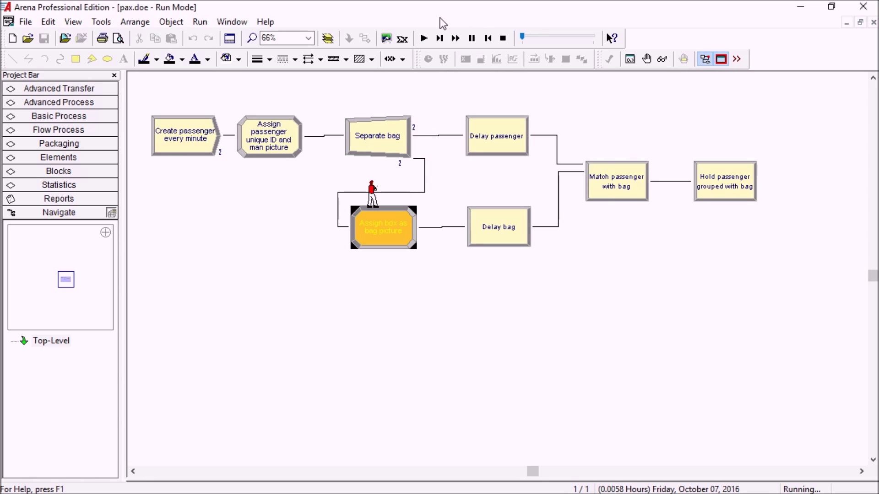
pyautogui.press('F10')
pyautogui.press('F10')
pyautogui.press('F10')
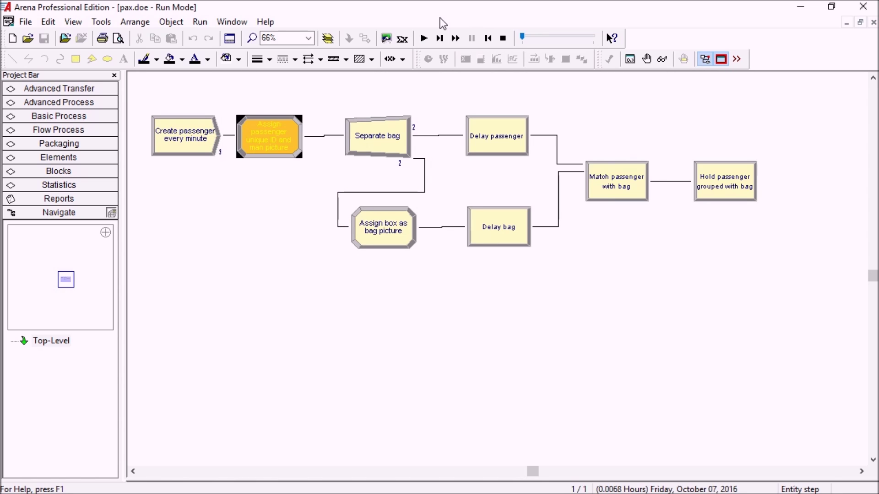
pyautogui.press('F10')
pyautogui.press('F10')
pyautogui.press('F10')
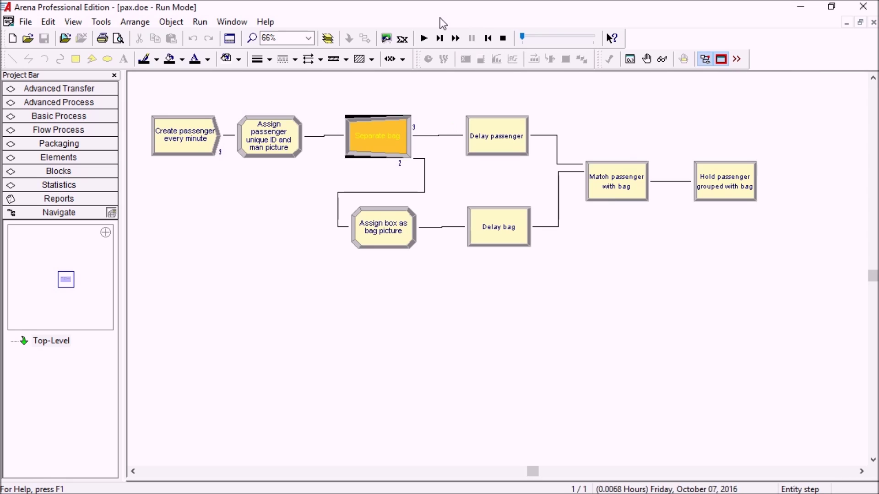
pyautogui.press('F10')
pyautogui.press('F10')
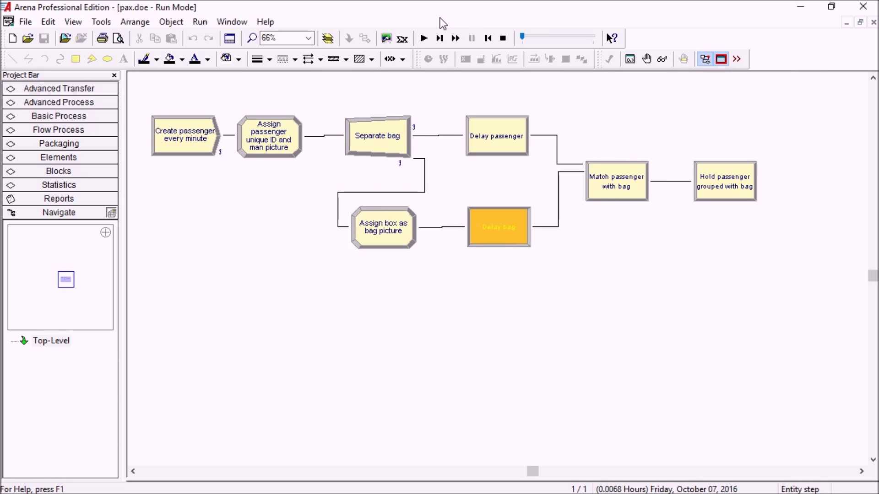
pyautogui.press('F10')
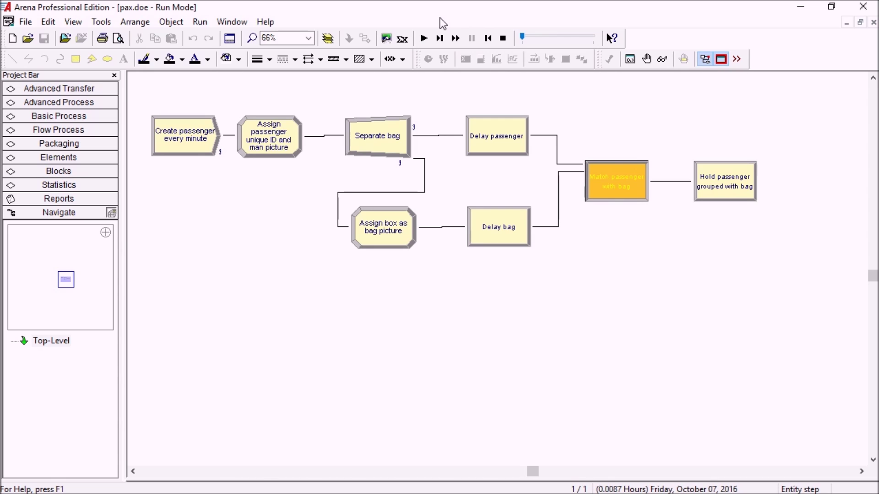
pyautogui.press('F10')
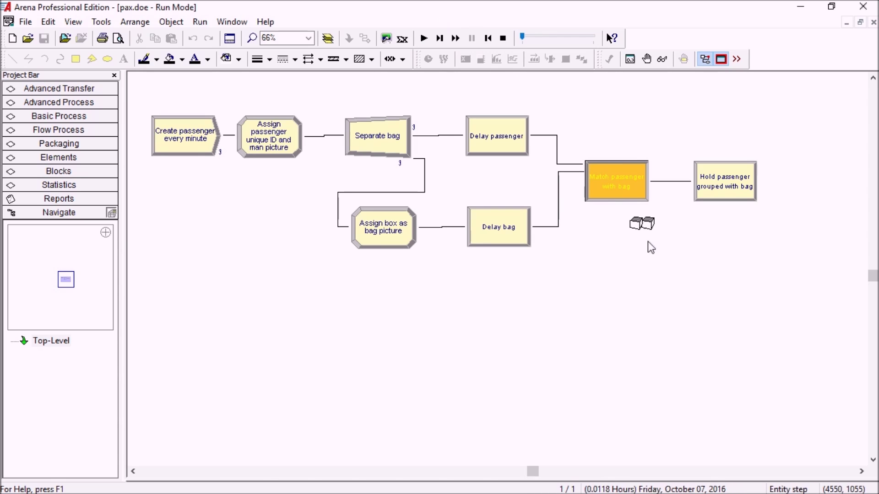
pyautogui.doubleClick(649, 227)
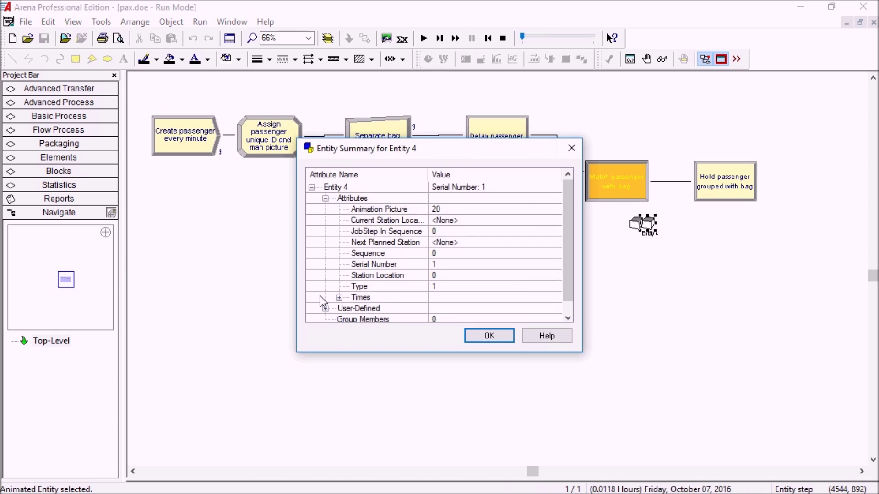
# Confirm the queued bags carry a_ID 1 and 2, then step until a batch reaches Hold.
pyautogui.click(325, 309)
pyautogui.click(489, 336)
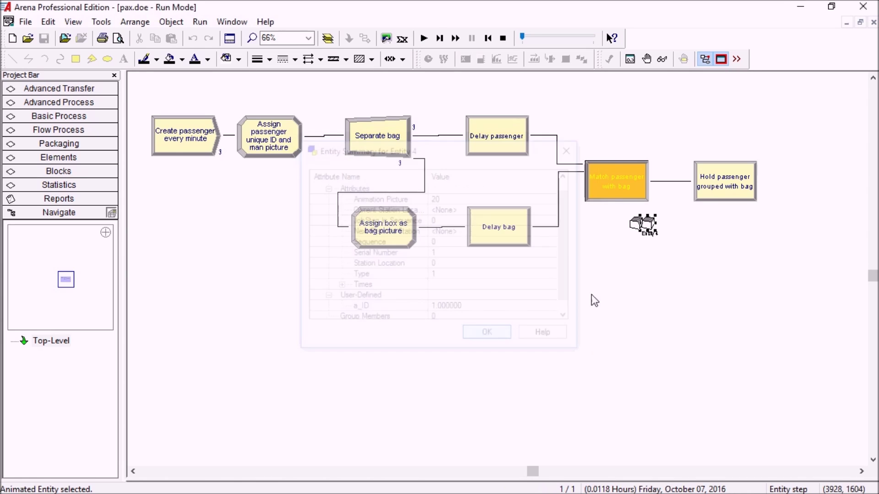
pyautogui.doubleClick(641, 225)
pyautogui.click(325, 308)
pyautogui.click(447, 308)
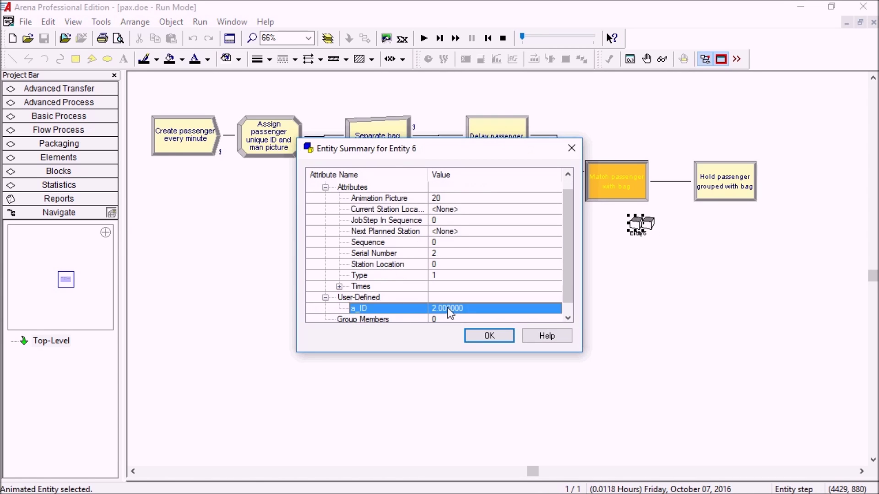
pyautogui.click(471, 336)
pyautogui.press('F10')
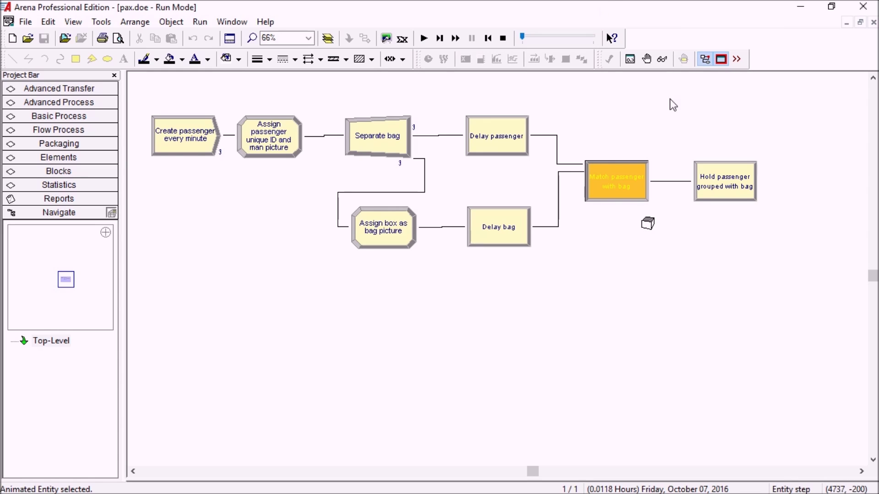
pyautogui.press('F10')
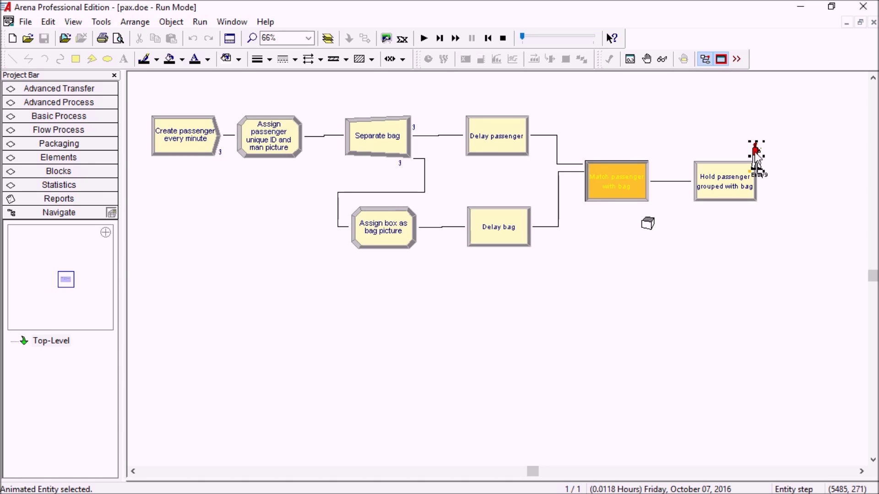
# Inspect Entity 9 at Hold, reading its a_ID of 1 and listing its group members.
pyautogui.doubleClick(756, 159)
pyautogui.click(326, 308)
pyautogui.click(394, 309)
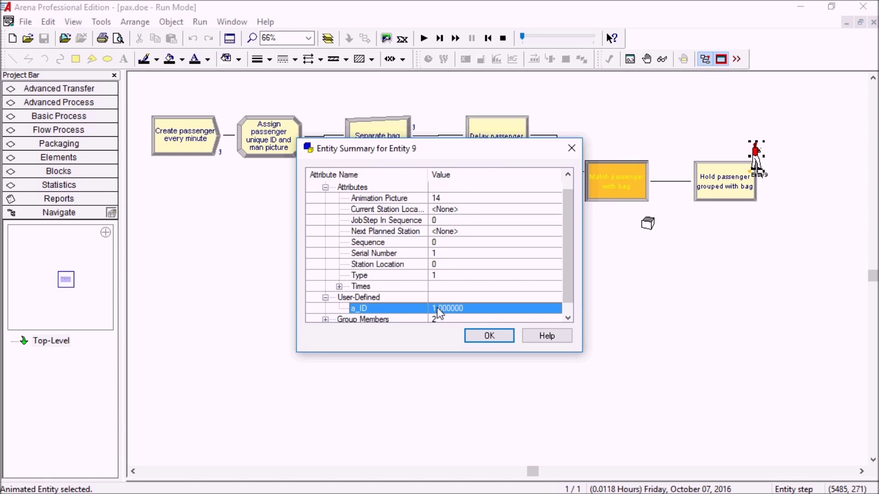
pyautogui.scroll(-1, 565, 281)
pyautogui.click(325, 309)
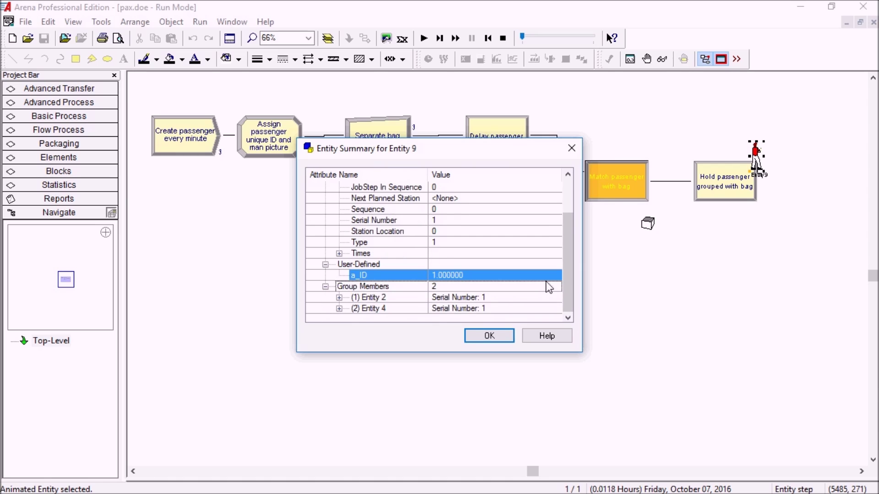
# Compare group members Entity 2 and Entity 4, confirming both have a_ID 1.
pyautogui.click(339, 297)
pyautogui.click(353, 297)
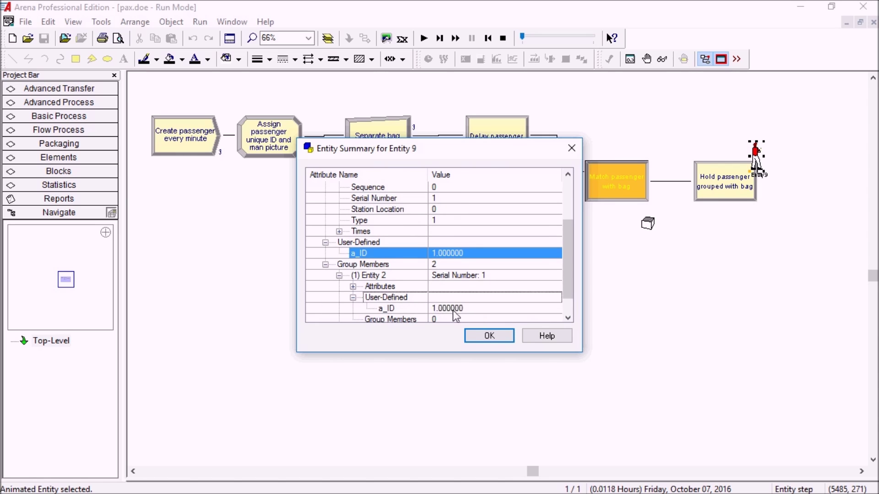
pyautogui.click(389, 308)
pyautogui.scroll(-2, 569, 308)
pyautogui.click(340, 308)
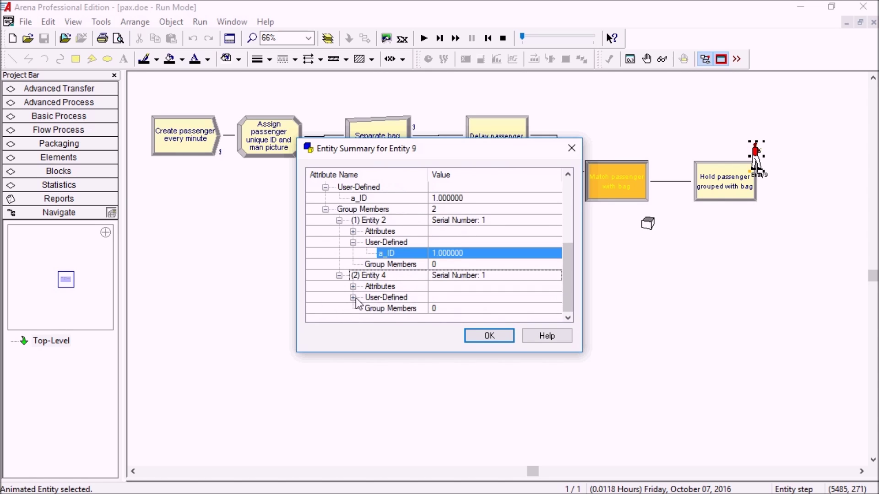
pyautogui.click(353, 297)
pyautogui.click(441, 308)
pyautogui.click(412, 243)
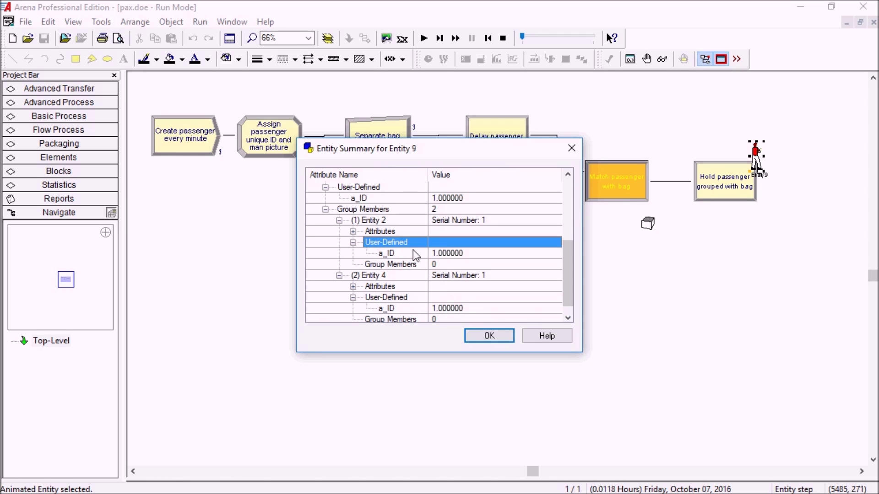
pyautogui.click(410, 251)
pyautogui.click(393, 306)
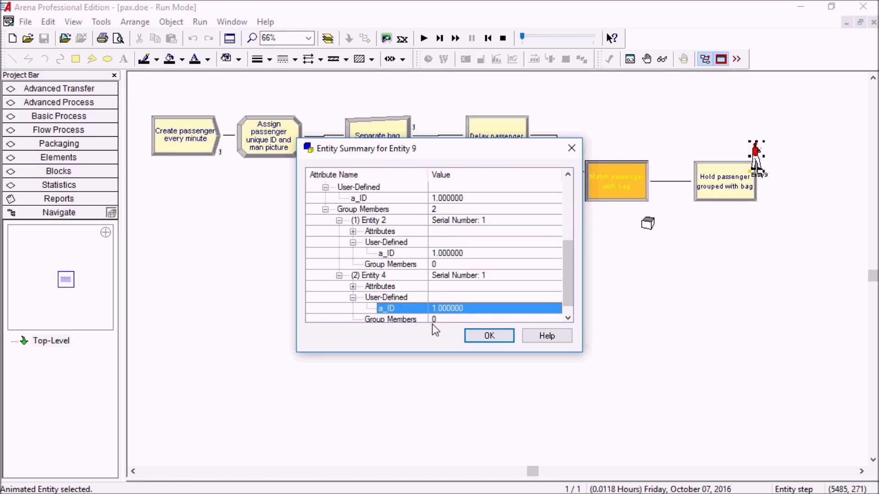
pyautogui.click(470, 332)
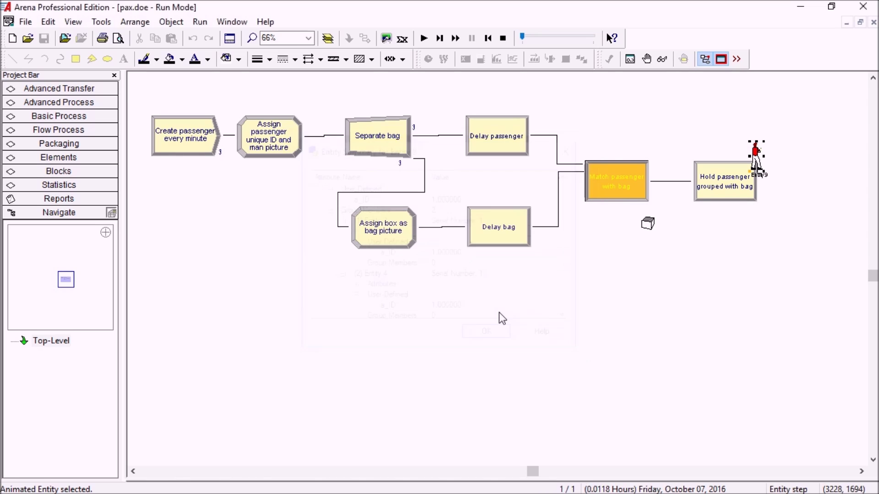
pyautogui.click(625, 249)
# Step until the second passenger reaches Hold and confirm Entity 10 has a_ID 2.
pyautogui.press('F10')
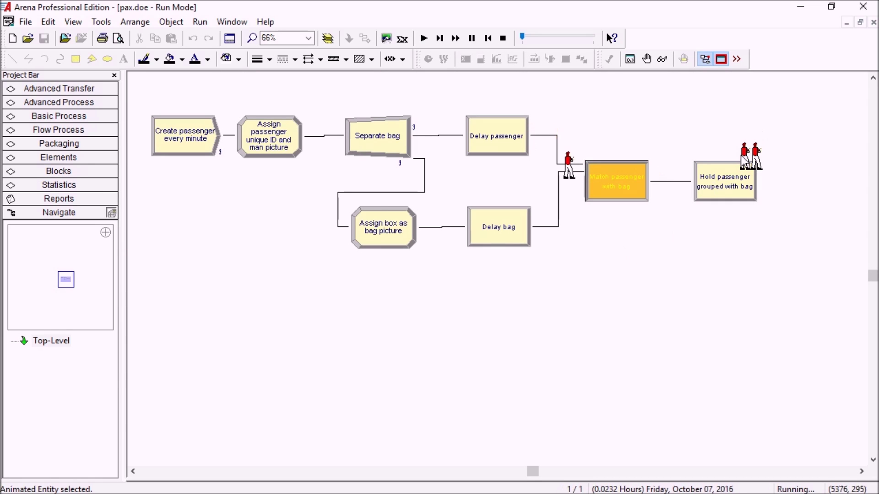
pyautogui.press('F10')
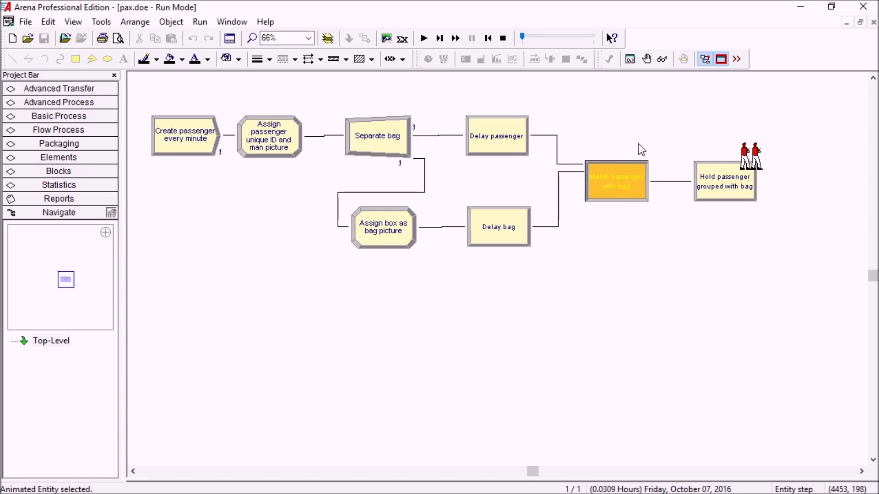
pyautogui.doubleClick(748, 158)
pyautogui.click(325, 309)
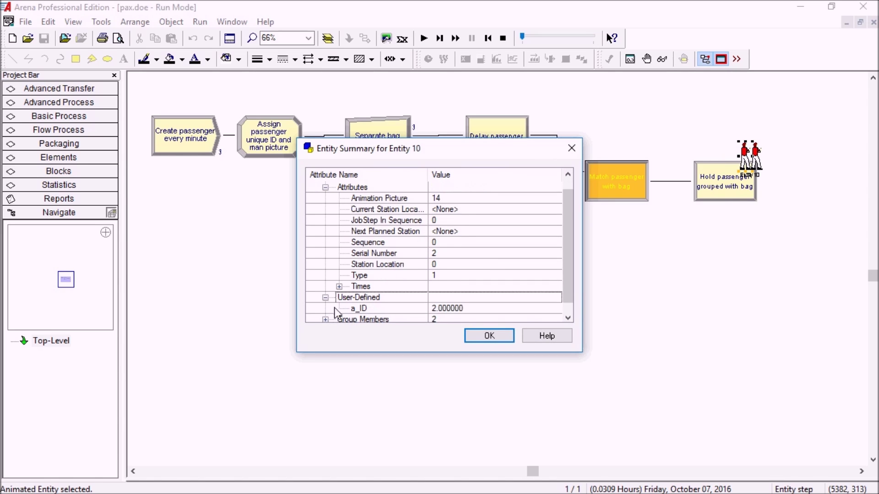
pyautogui.click(501, 337)
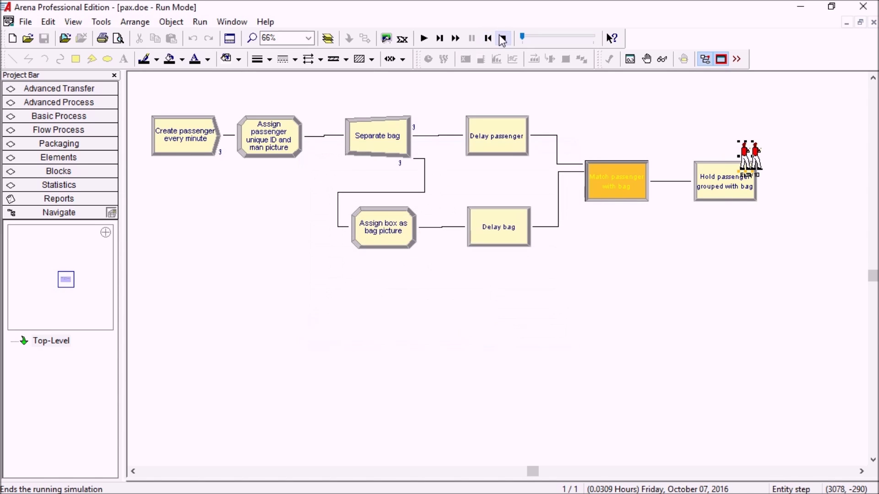
# Stop the run and confirm Match still forms a Permanent Batch on a_ID.
pyautogui.click(503, 38)
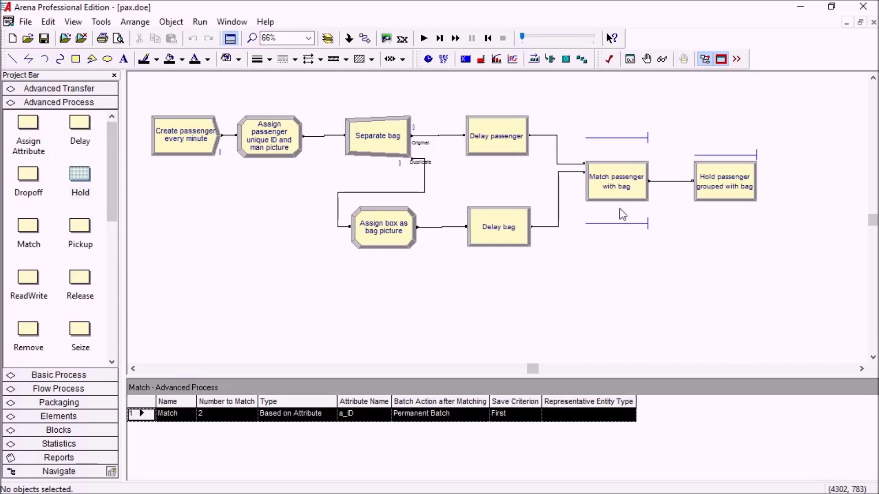
pyautogui.doubleClick(610, 170)
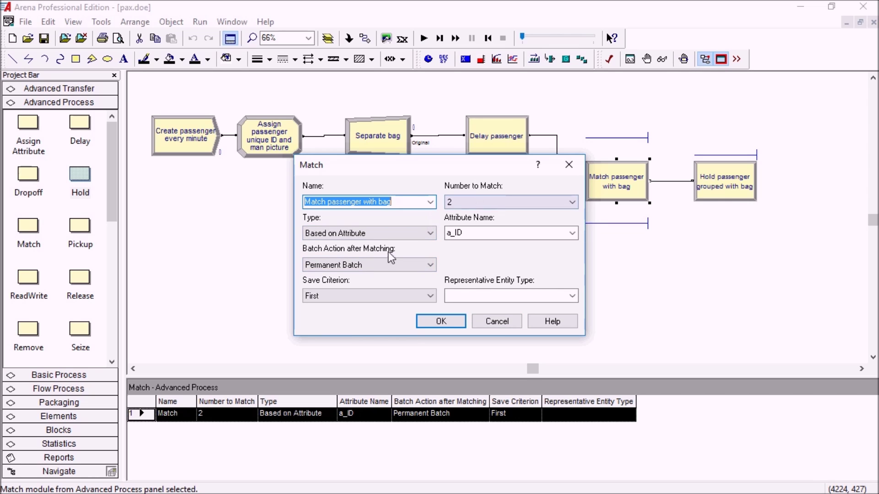
pyautogui.click(483, 317)
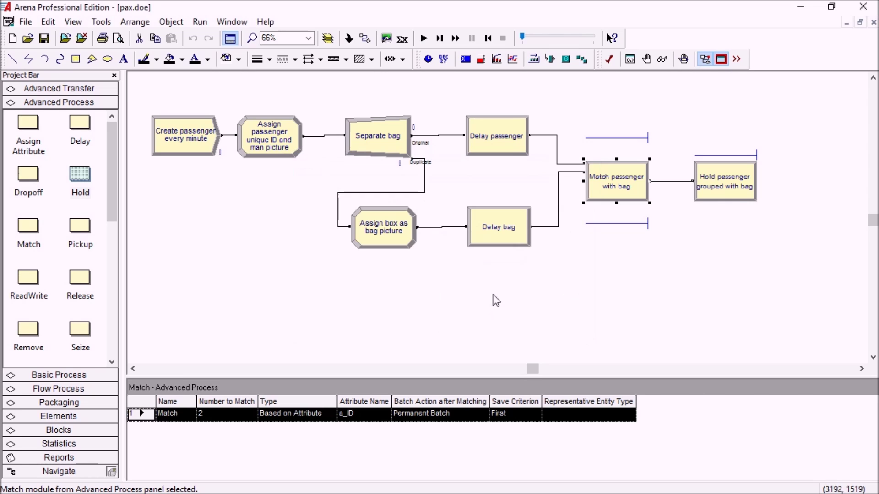